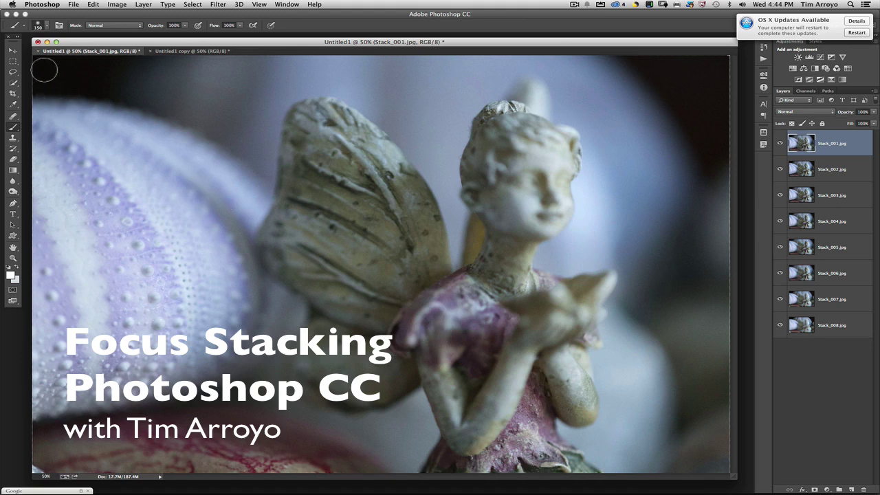
# Step: Switch from the Brush to the Move tool in the Tools panel
pyautogui.click(15, 48)
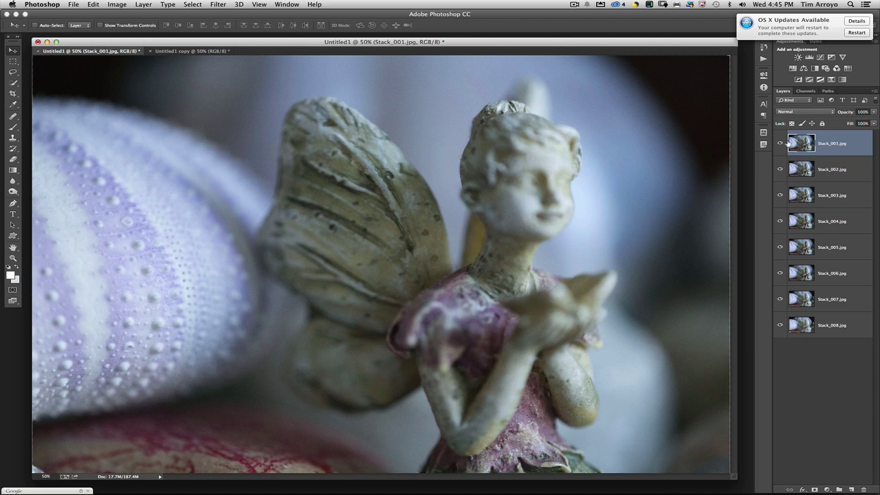
# Step: Hide Stack_001 through Stack_007 one by one, leaving only blurry Stack_008 visible
pyautogui.click(779, 143)
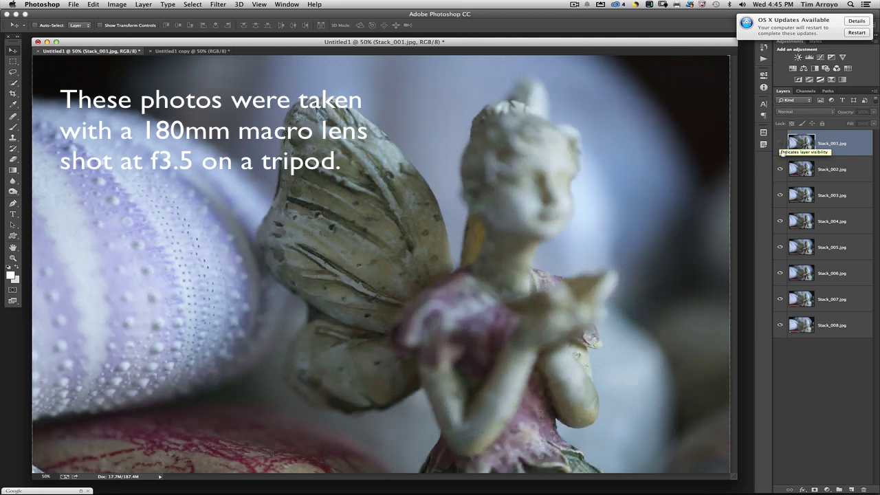
pyautogui.click(779, 169)
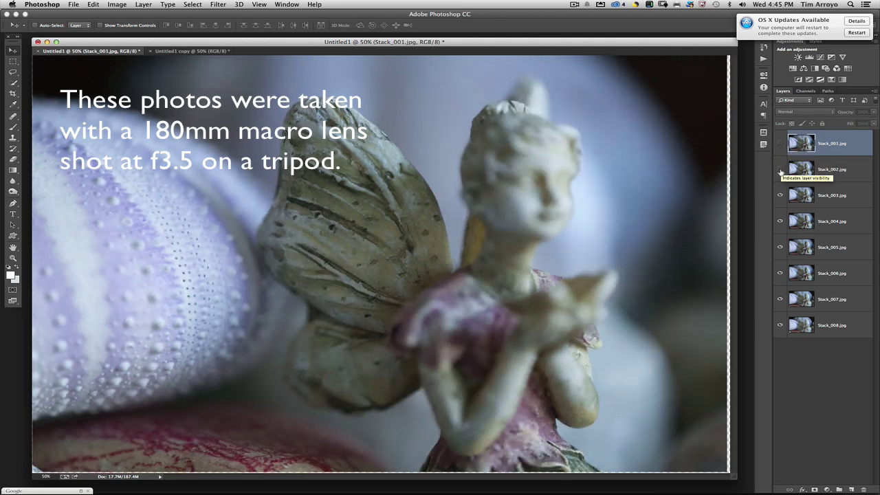
pyautogui.click(780, 196)
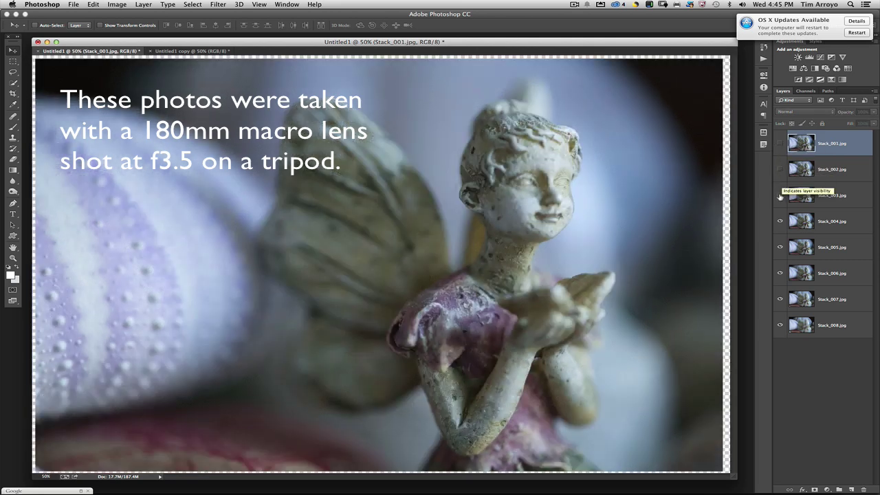
pyautogui.click(780, 220)
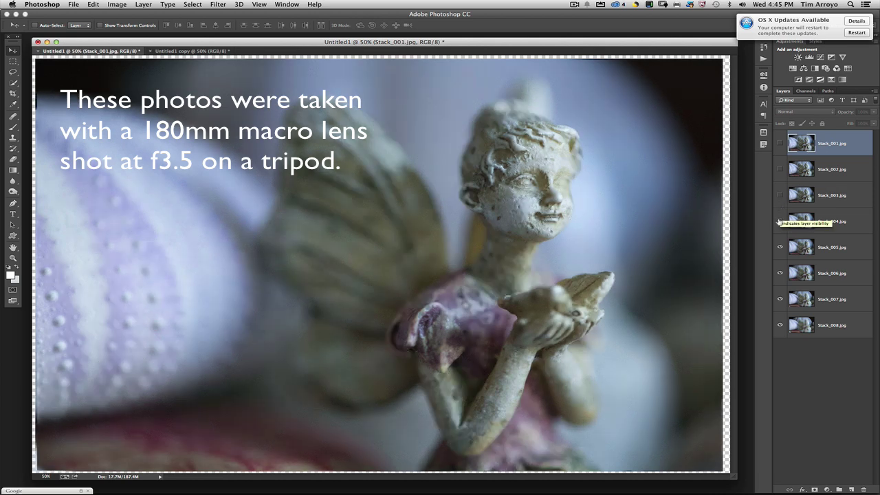
pyautogui.click(779, 248)
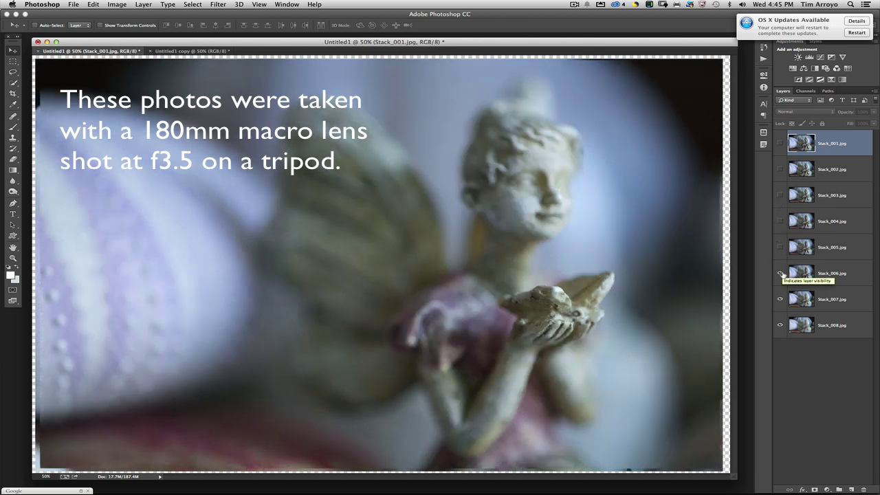
pyautogui.click(780, 273)
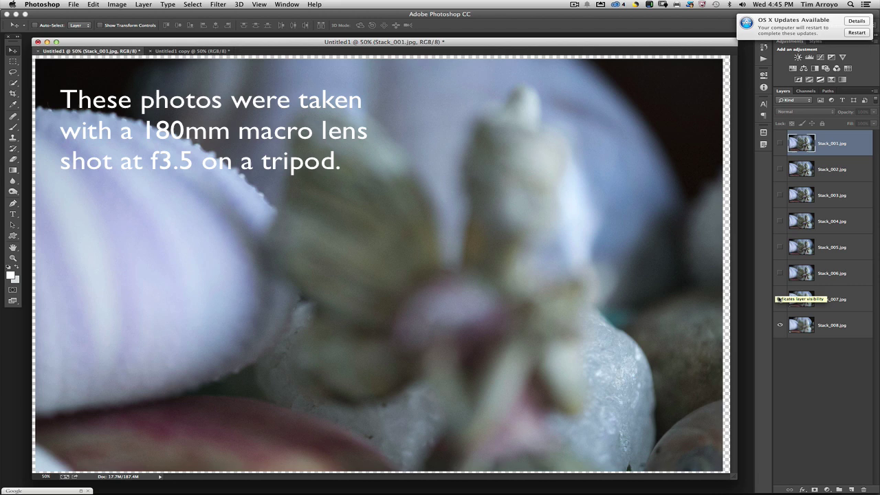
pyautogui.click(780, 299)
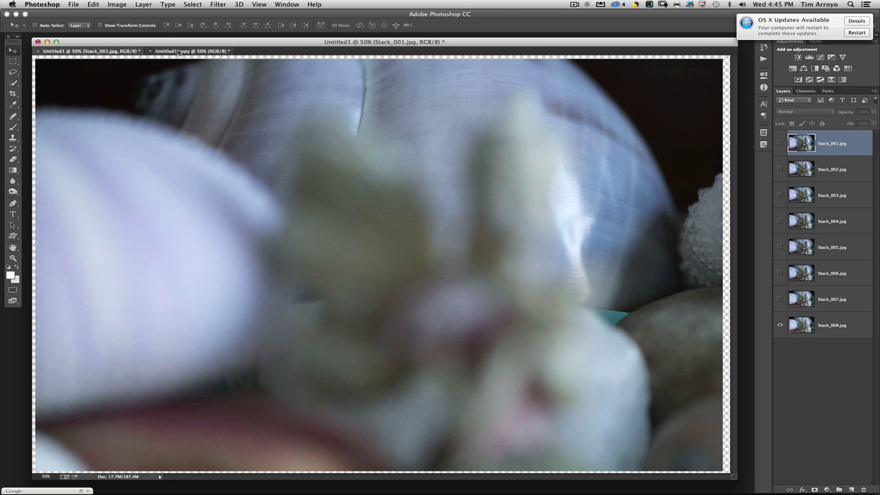
# Step: Close the Untitled1 copy and Untitled1 documents, discarding changes to both
pyautogui.click(189, 50)
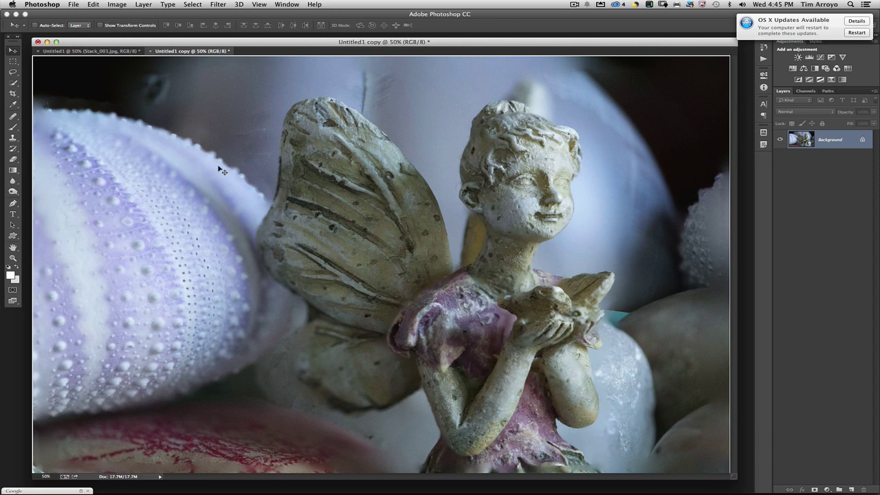
pyautogui.click(38, 42)
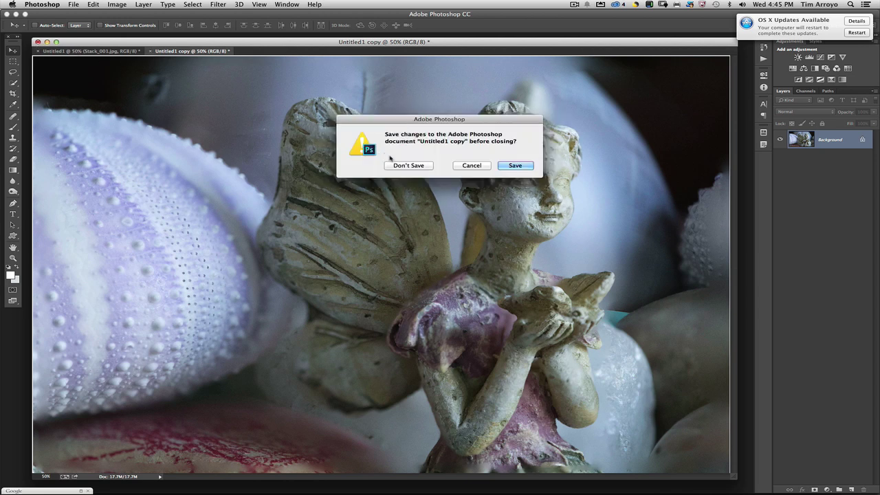
pyautogui.click(398, 162)
pyautogui.click(405, 164)
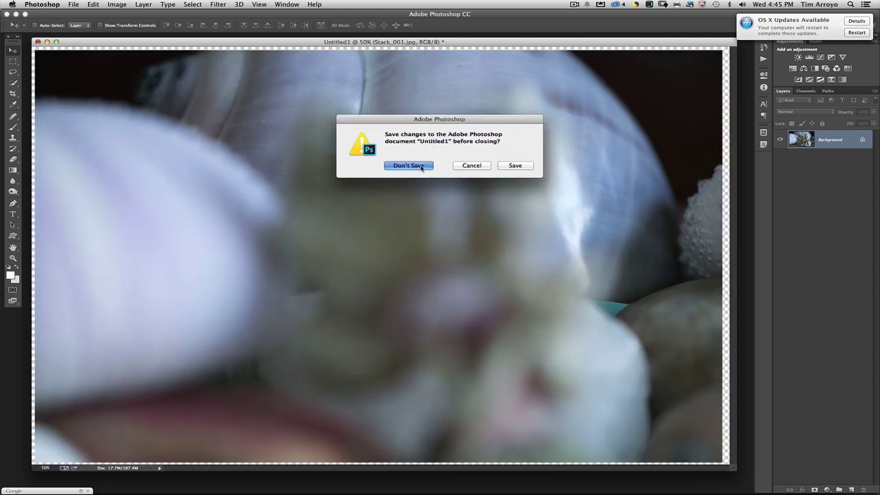
pyautogui.click(73, 5)
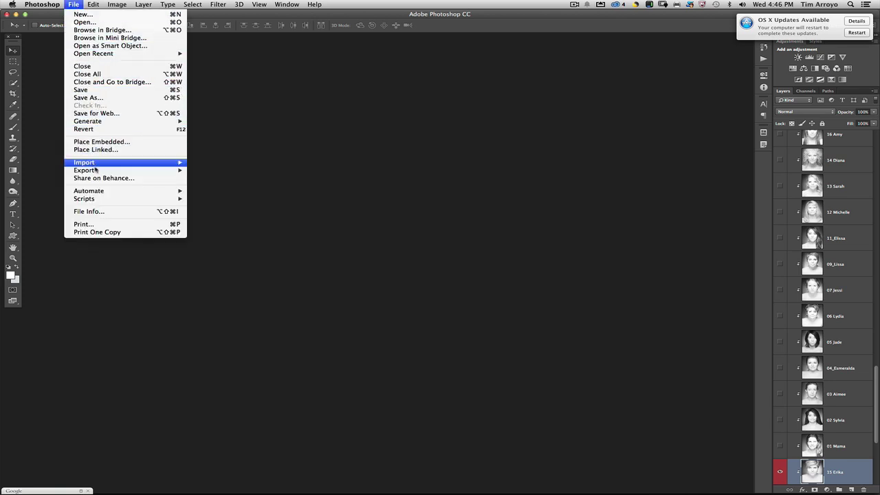
# Step: Open File > Scripts > Load Files into Stack with Use kept as Files
pyautogui.moveTo(96, 199)
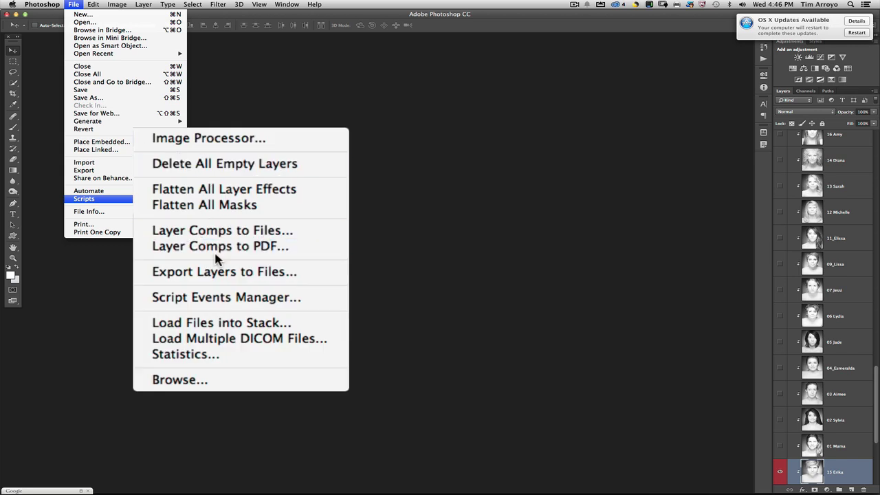
pyautogui.click(239, 331)
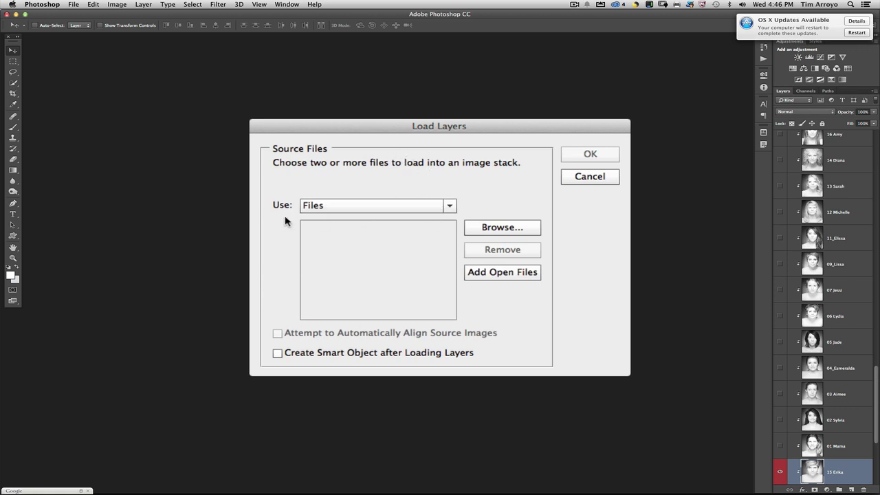
pyautogui.click(449, 206)
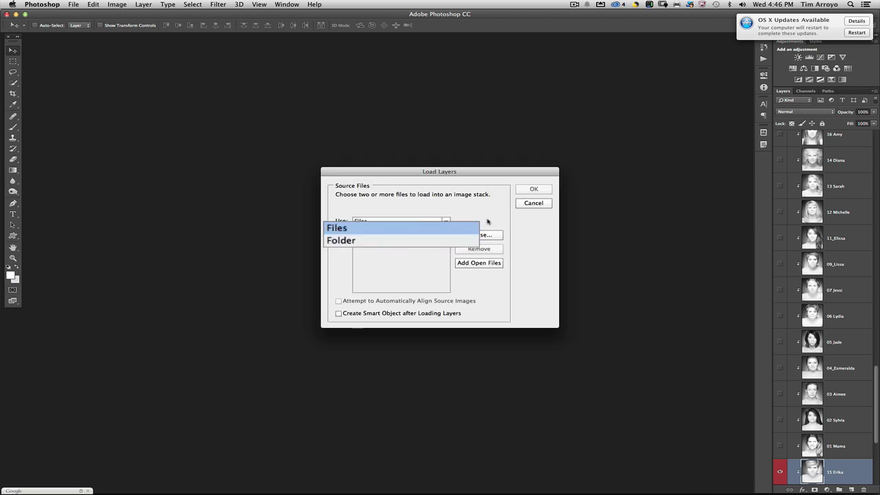
pyautogui.click(465, 227)
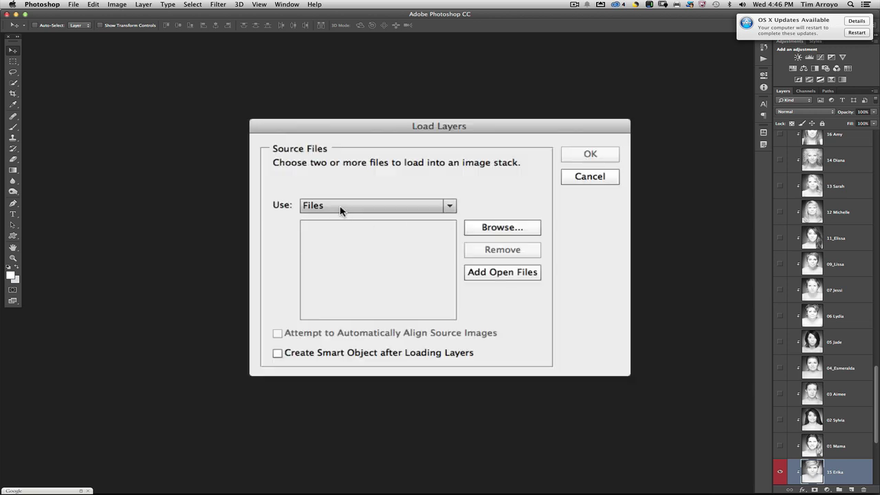
# Step: Add Stack_001.jpg through Stack_008.jpg from the Stack folder to the source list
pyautogui.click(497, 229)
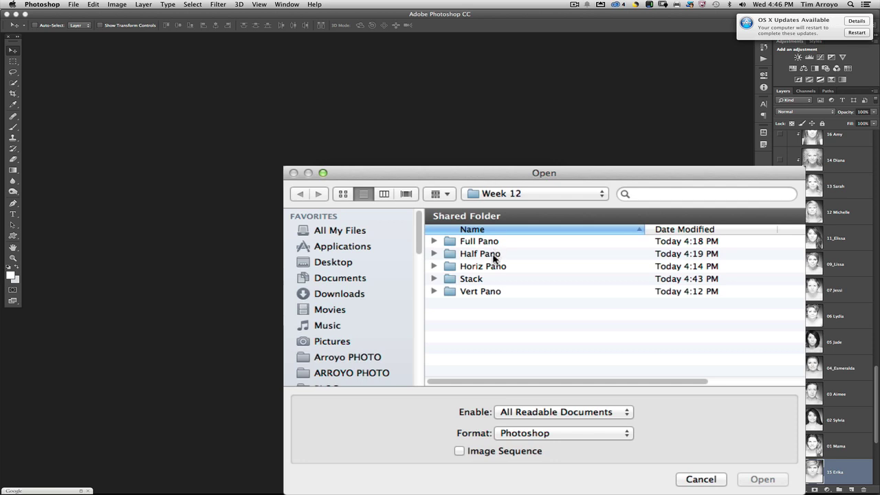
pyautogui.click(469, 280)
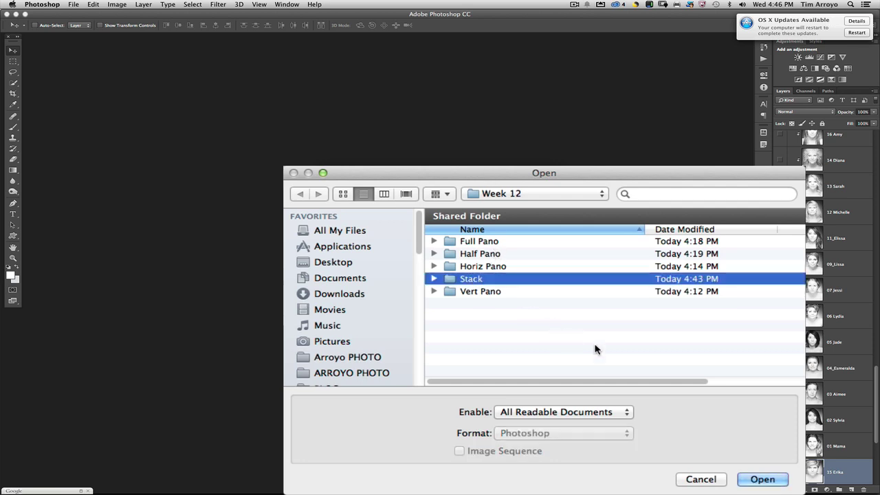
pyautogui.doubleClick(457, 279)
pyautogui.click(490, 242)
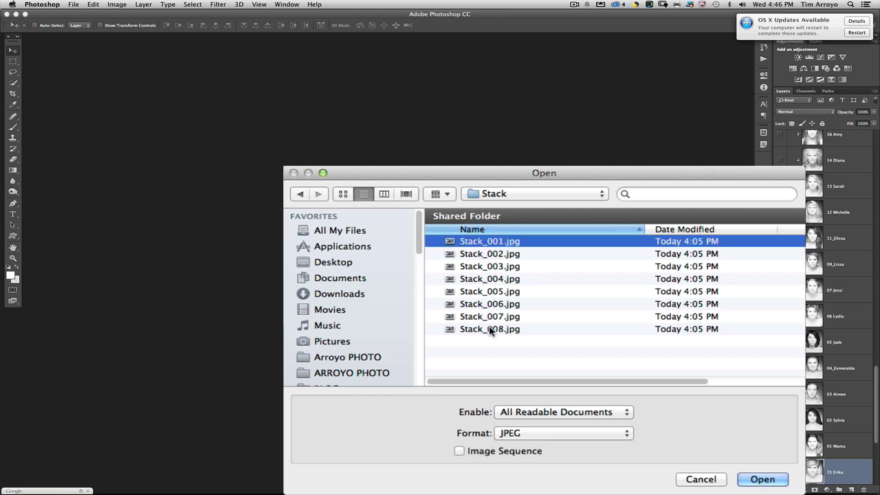
pyautogui.keyDown('shift'); pyautogui.click(489, 329); pyautogui.keyUp('shift')
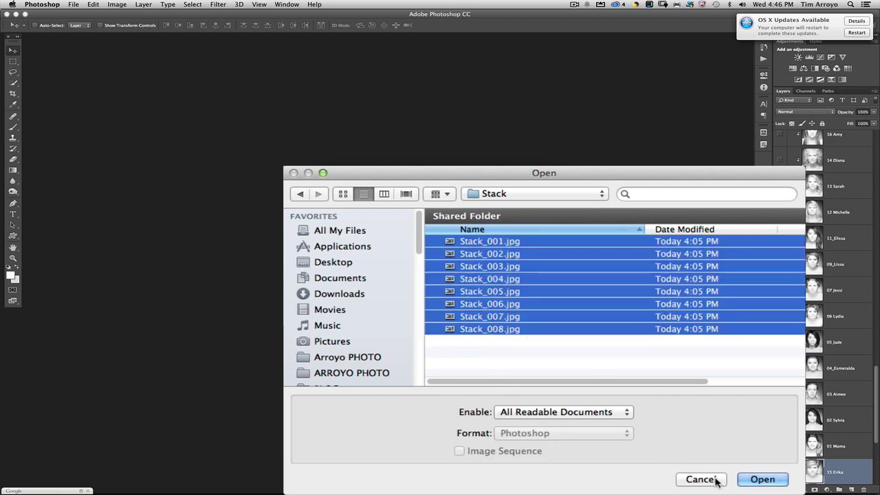
pyautogui.click(754, 483)
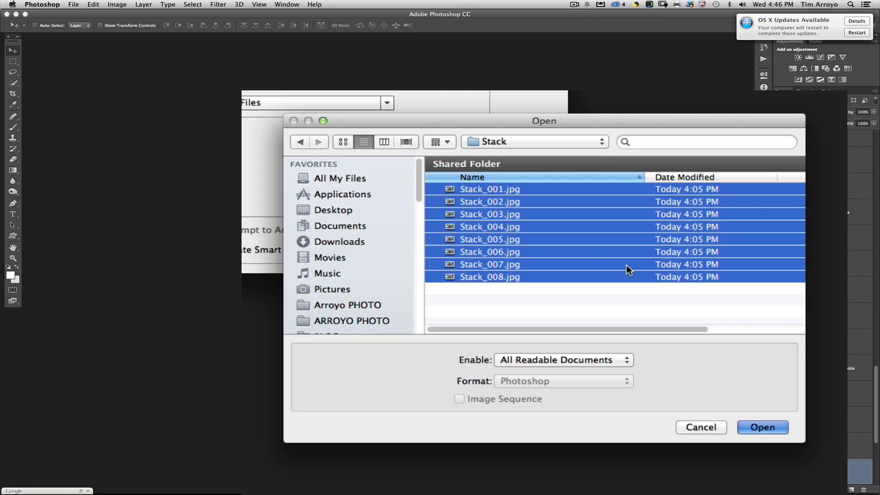
pyautogui.press('Return')
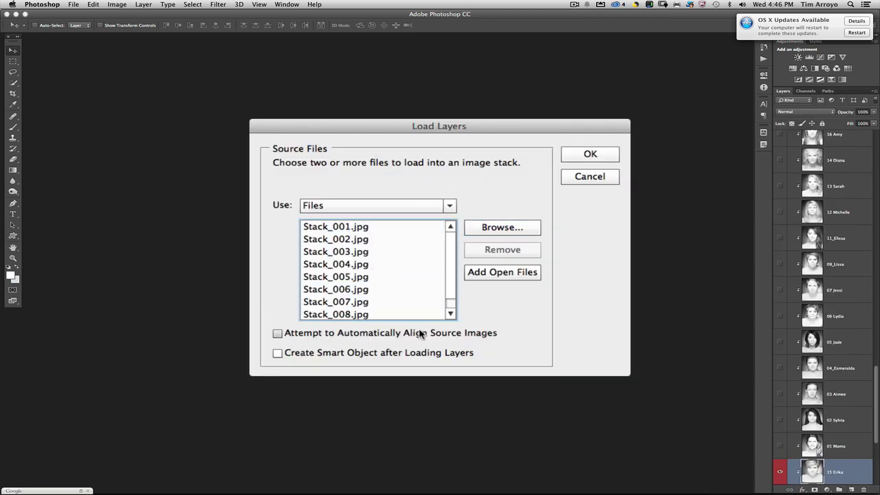
# Step: Enable Attempt to Automatically Align Source Images and load the eight files as layers
pyautogui.click(277, 332)
pyautogui.click(589, 154)
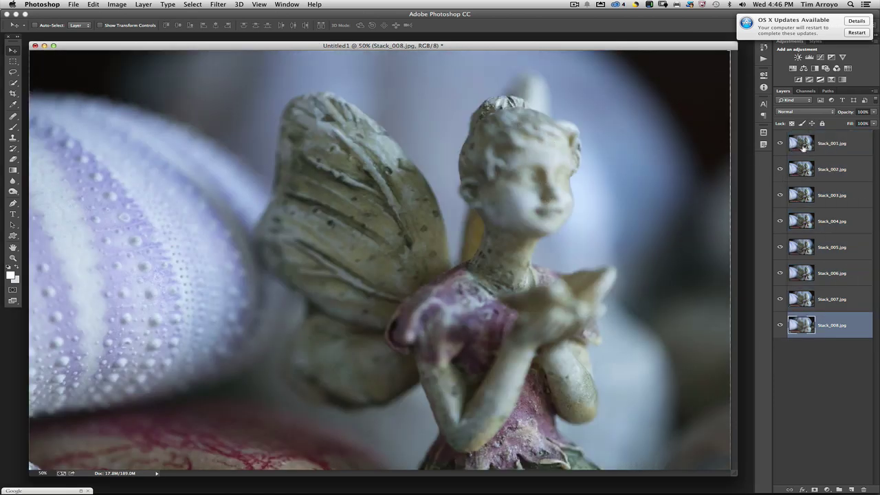
# Step: Select layers Stack_001 through Stack_008 together in the Layers panel
pyautogui.press('super+alt+a')
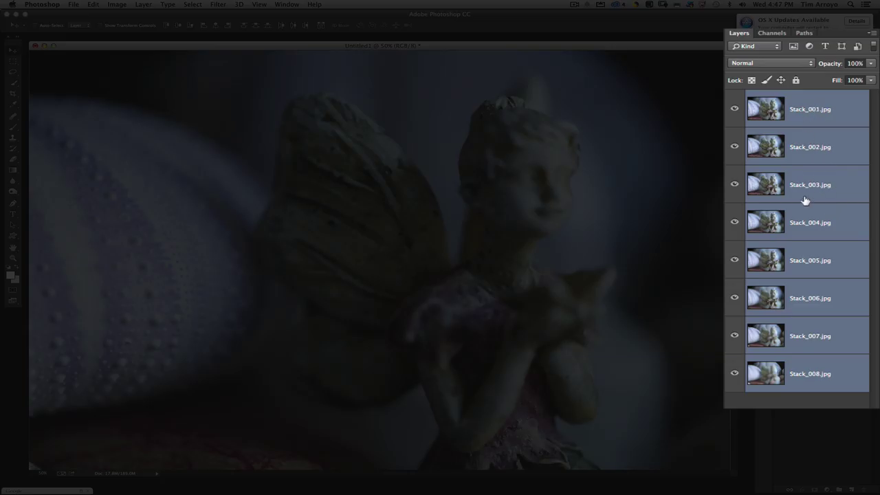
pyautogui.click(835, 115)
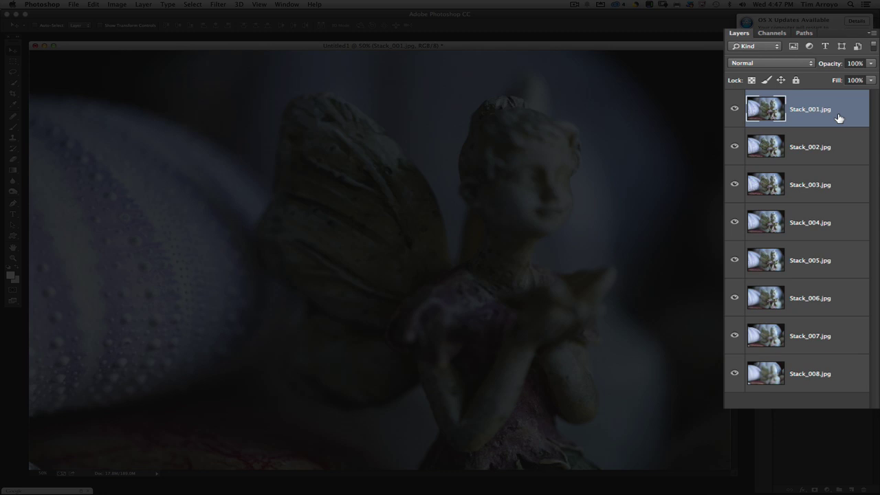
pyautogui.keyDown('shift'); pyautogui.click(847, 371); pyautogui.keyUp('shift')
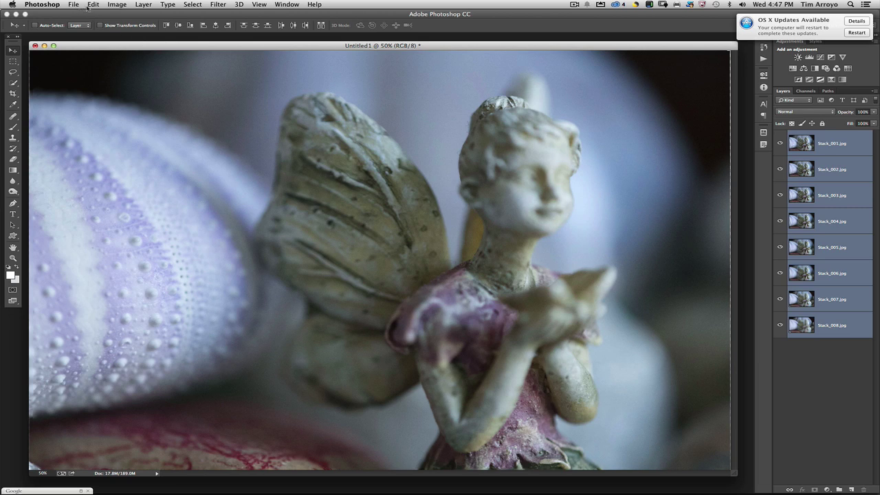
# Step: Open Edit > Auto-Blend Layers with Stack Images and Seamless Tones and Colors
pyautogui.click(93, 4)
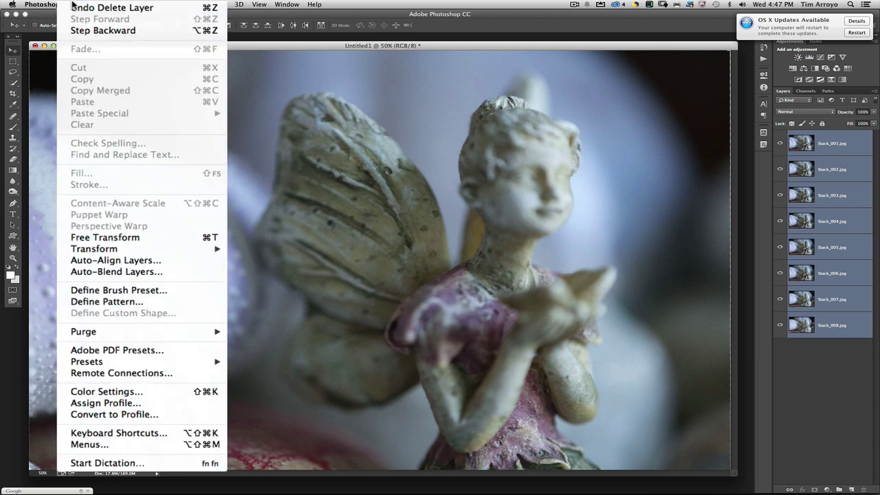
pyautogui.click(136, 273)
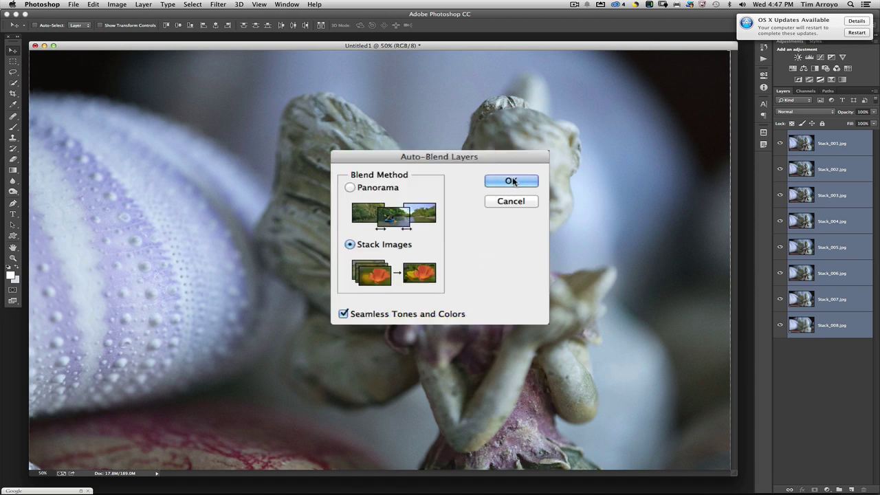
# Step: Confirm Auto-Blend Layers to merge the eight layers into one fully sharp, masked fairy image
pyautogui.click(511, 181)
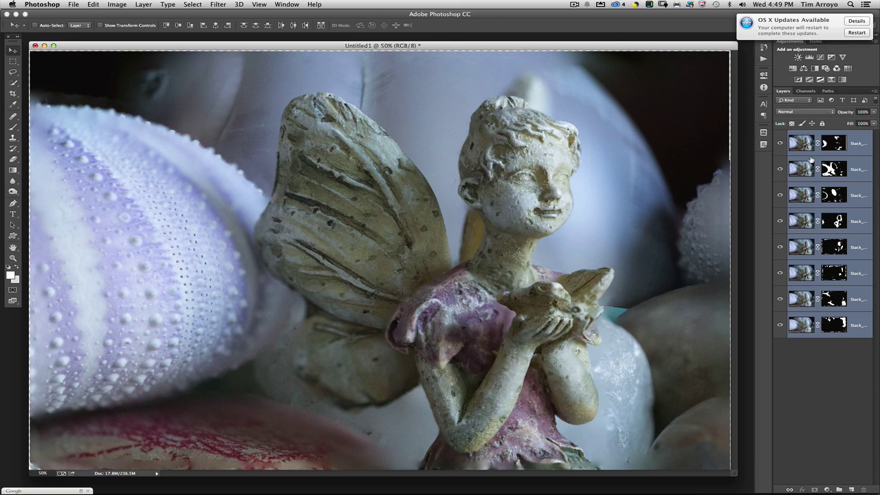
pyautogui.keyDown('alt'); pyautogui.click(833, 143); pyautogui.keyUp('alt')
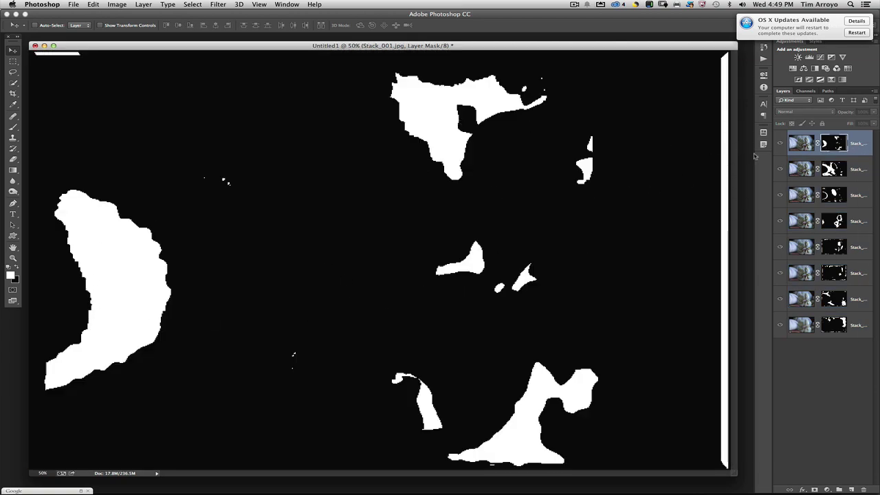
pyautogui.keyDown('alt'); pyautogui.click(829, 145); pyautogui.keyUp('alt')
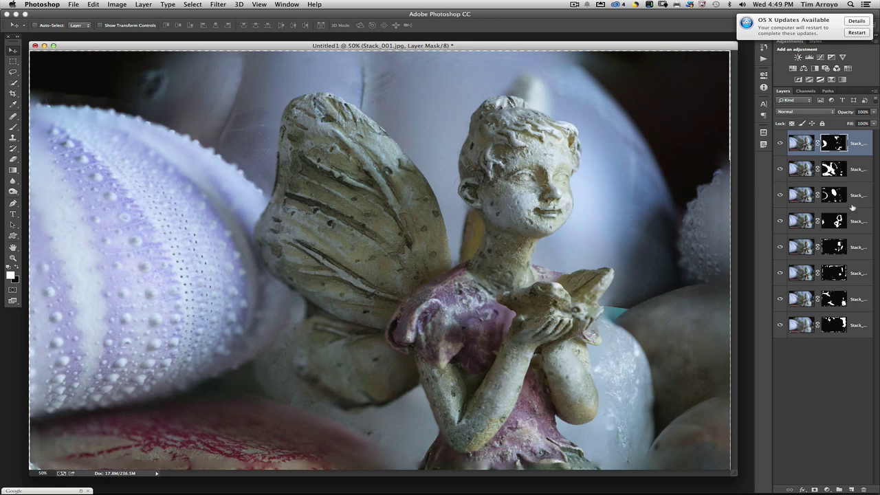